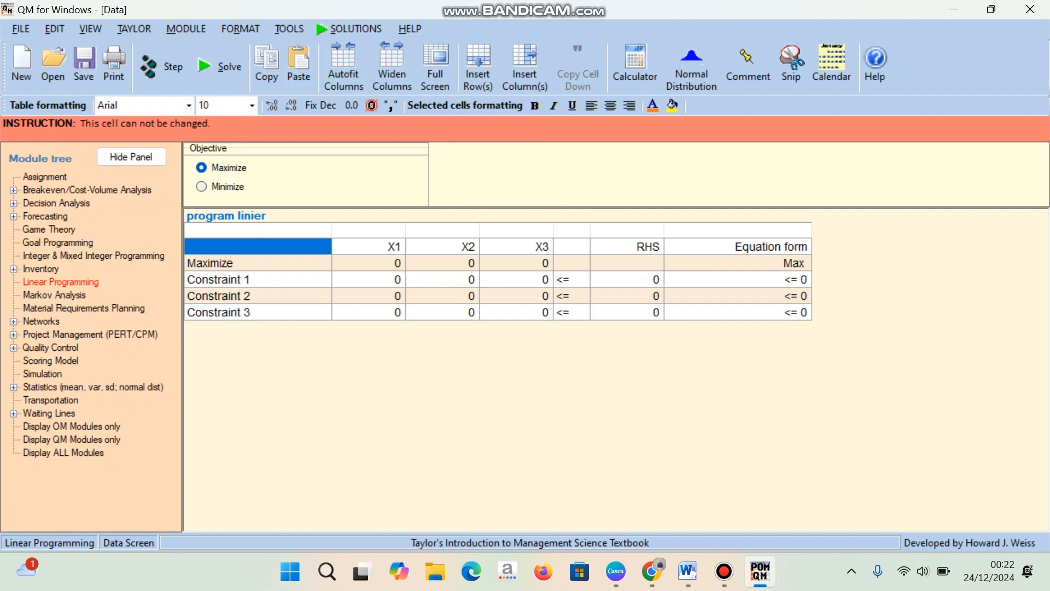
Step: Enter the objective function coefficients in the Maximize row: 20 for X1, 30 for X2 and 40 for X3
click(369, 263)
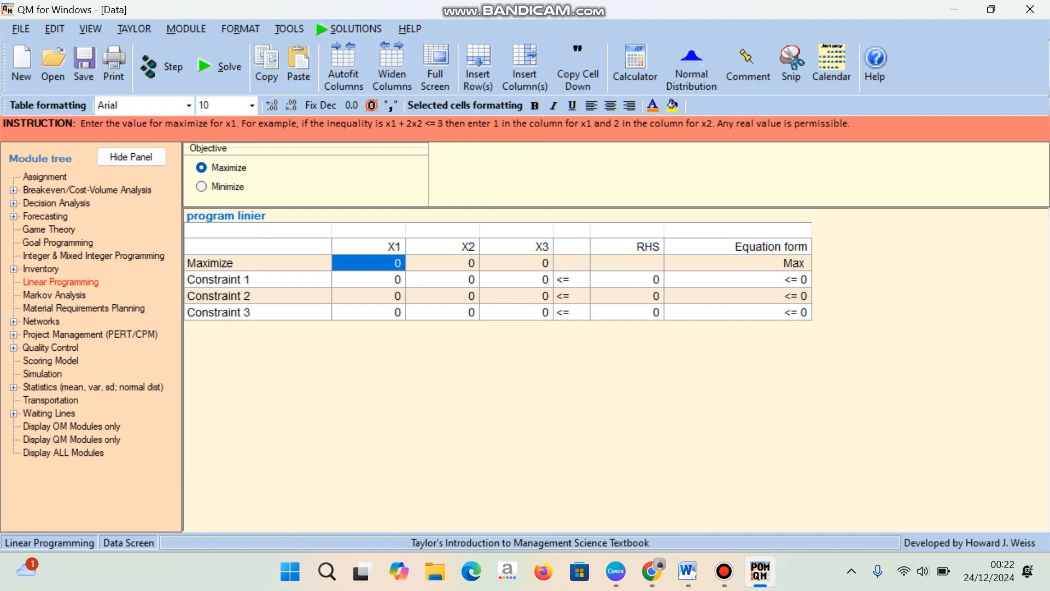
text(20)
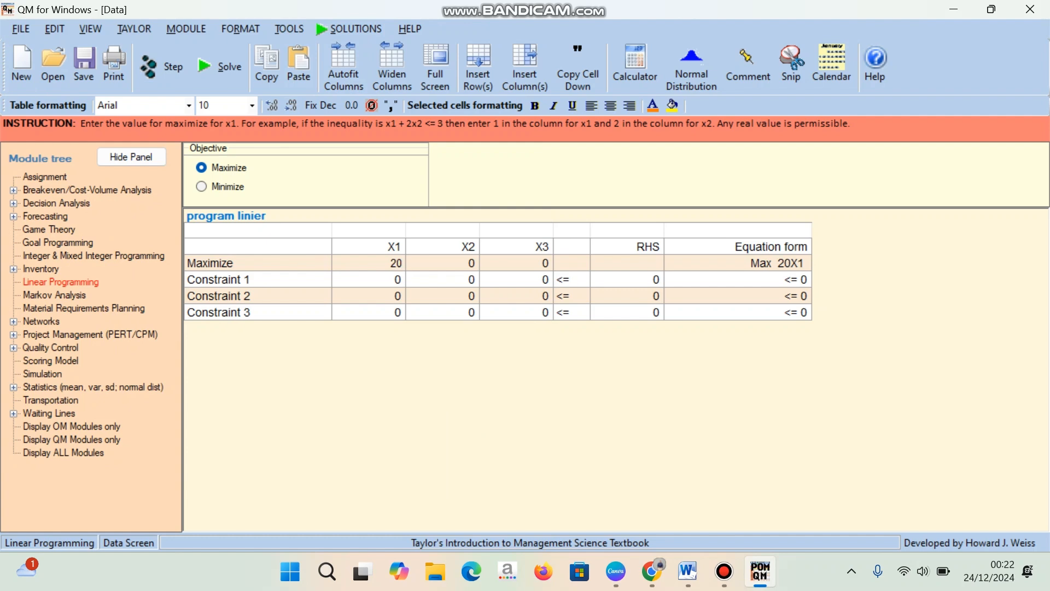
click(442, 263)
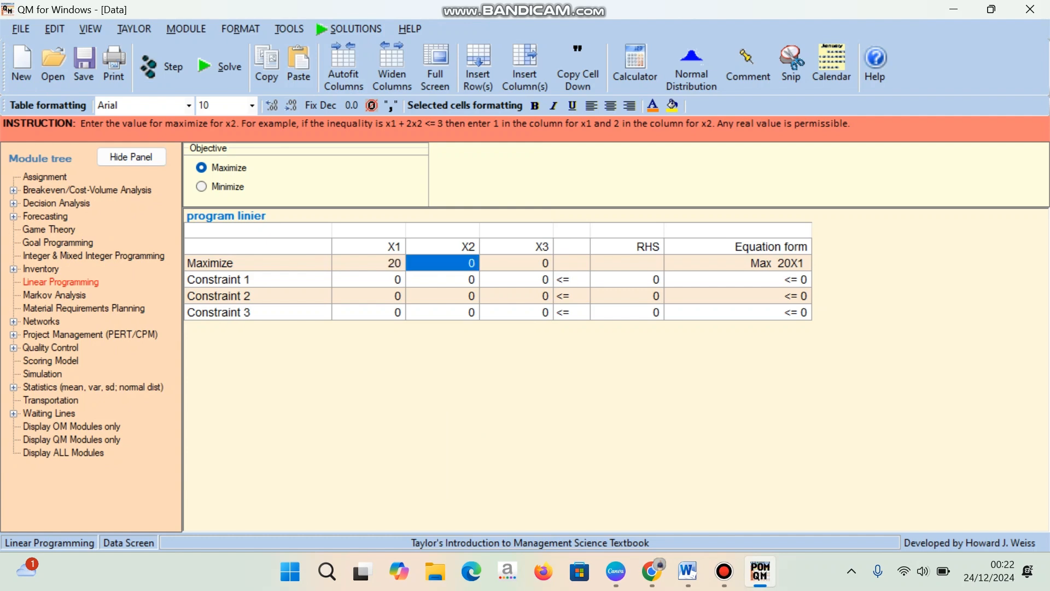
text(30)
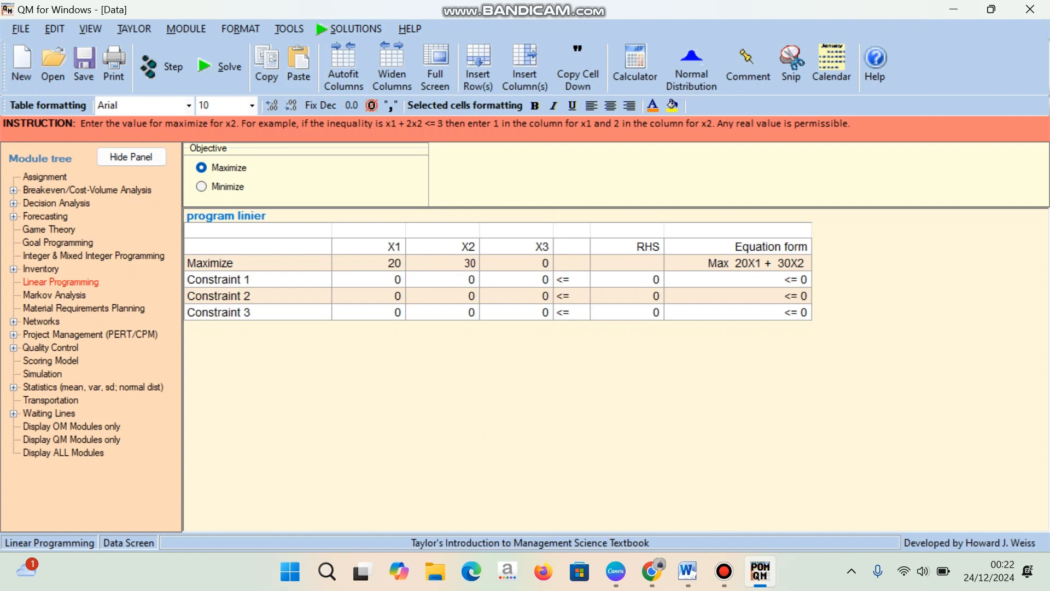
key(Return)
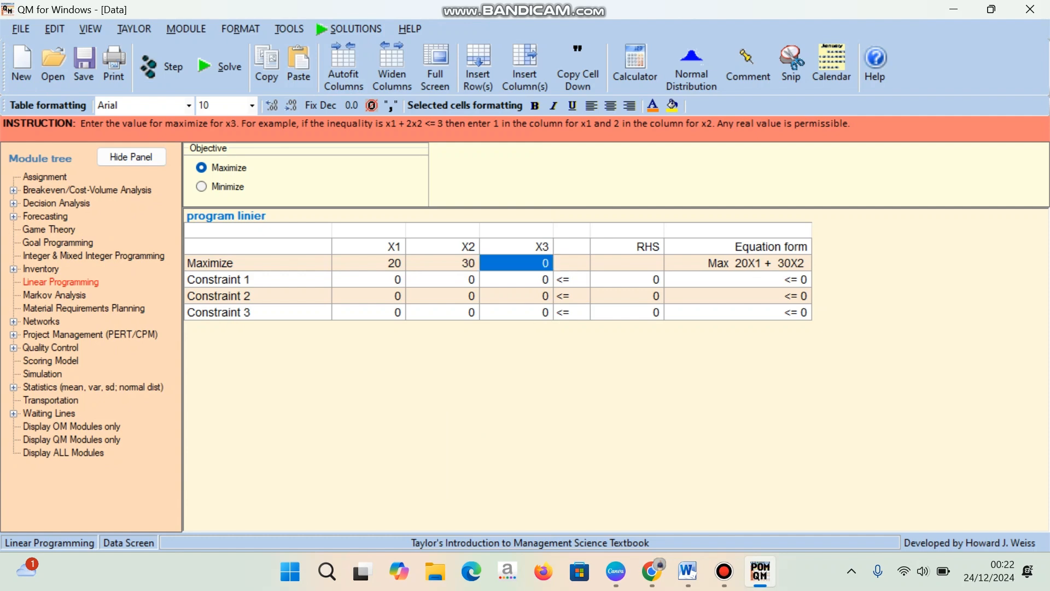
text(40)
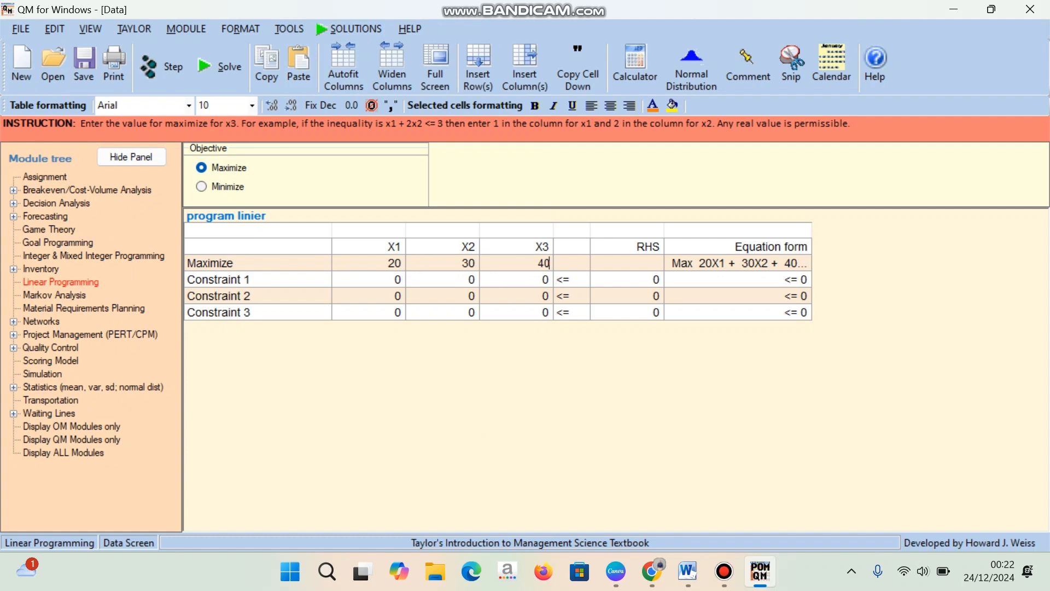
key(Return)
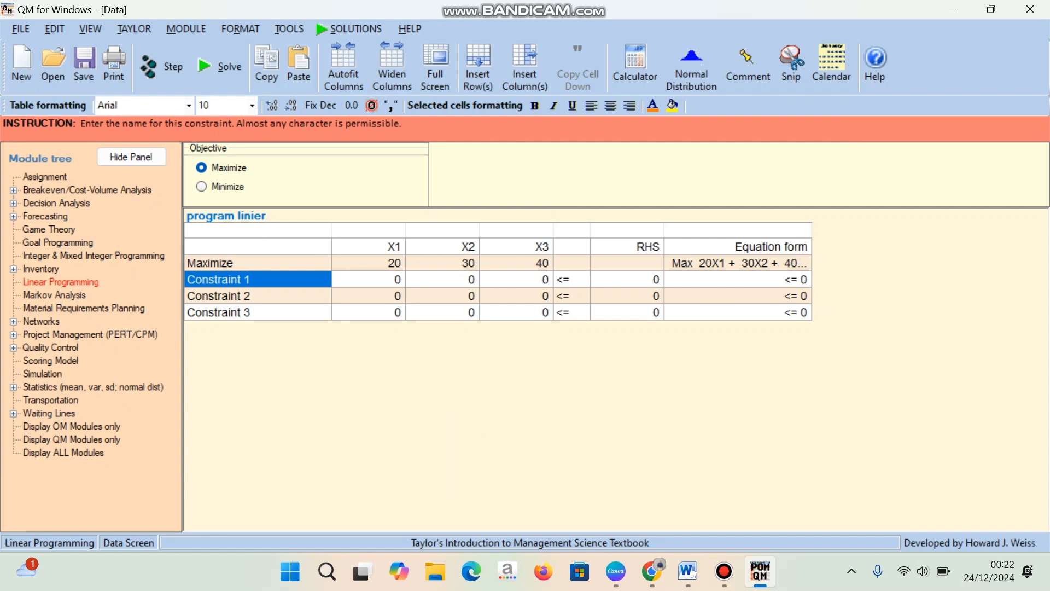
Step: Rename the first constraint as "bahan baku"
key(ctrl+a)
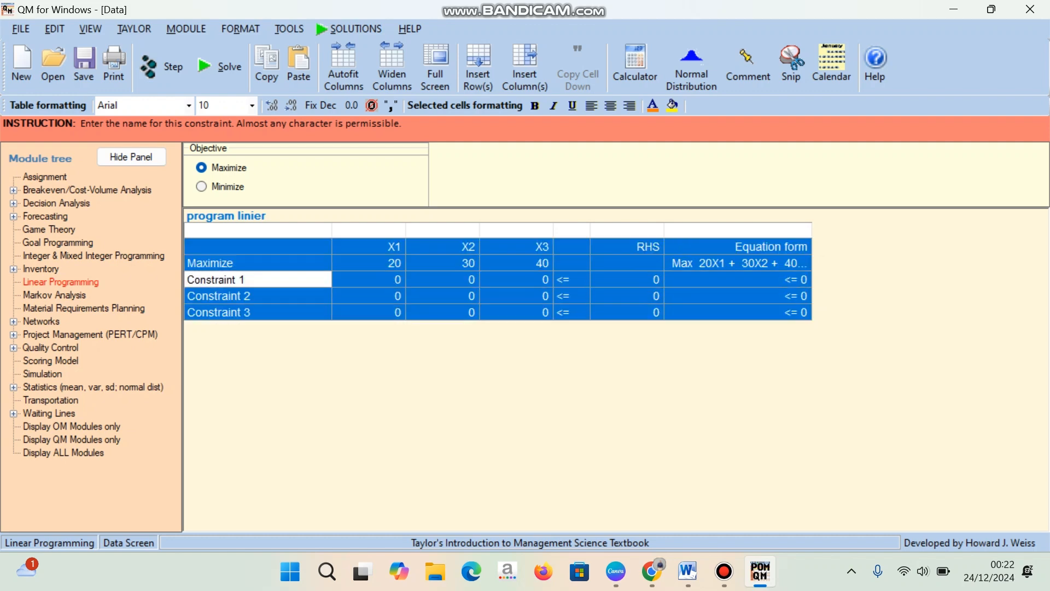
key(BackSpace)
key(BackSpace)
key(BackSpace)
key(BackSpace)
key(BackSpace)
key(BackSpace)
key(BackSpace)
key(BackSpace)
key(BackSpace)
key(BackSpace)
key(BackSpace)
key(BackSpace)
text(bahan baku)
key(Return)
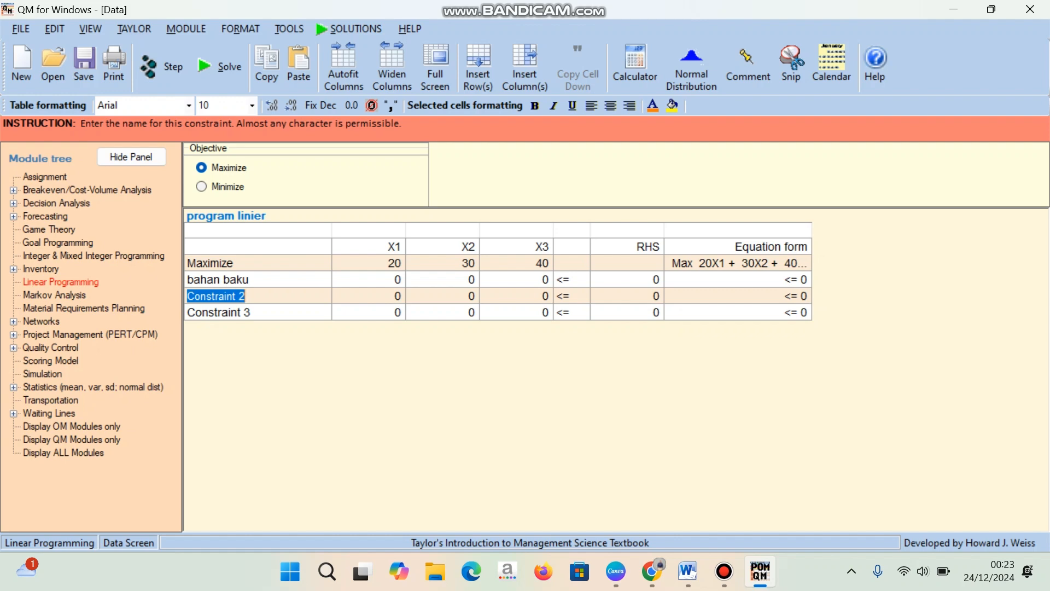
Step: Rename the second constraint as "jam tenaga kerja" and the third constraint as "jam mesin"
text(jam )
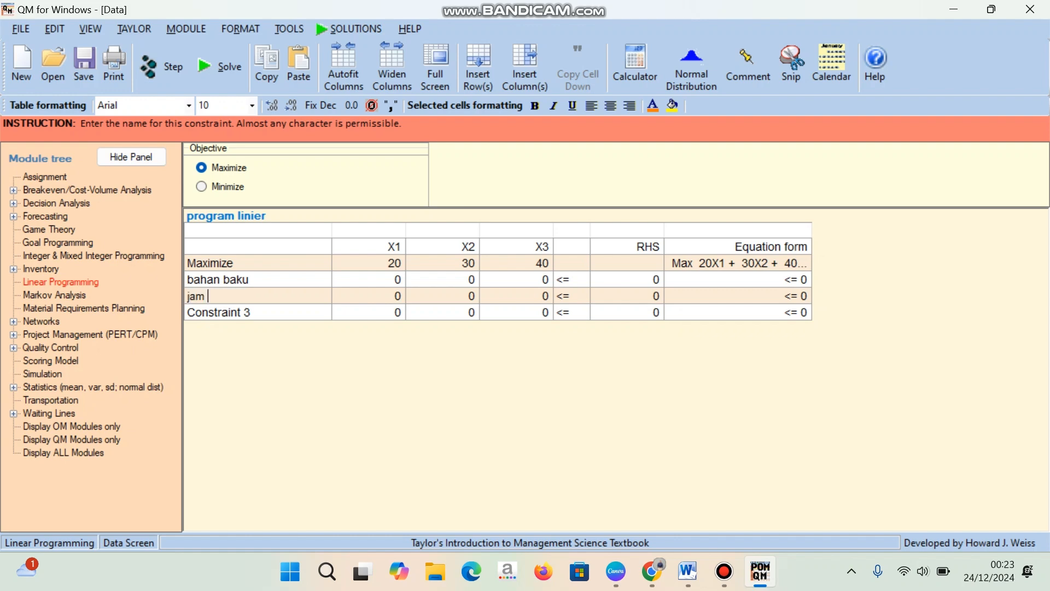
text(tenaga kerja)
key(Return)
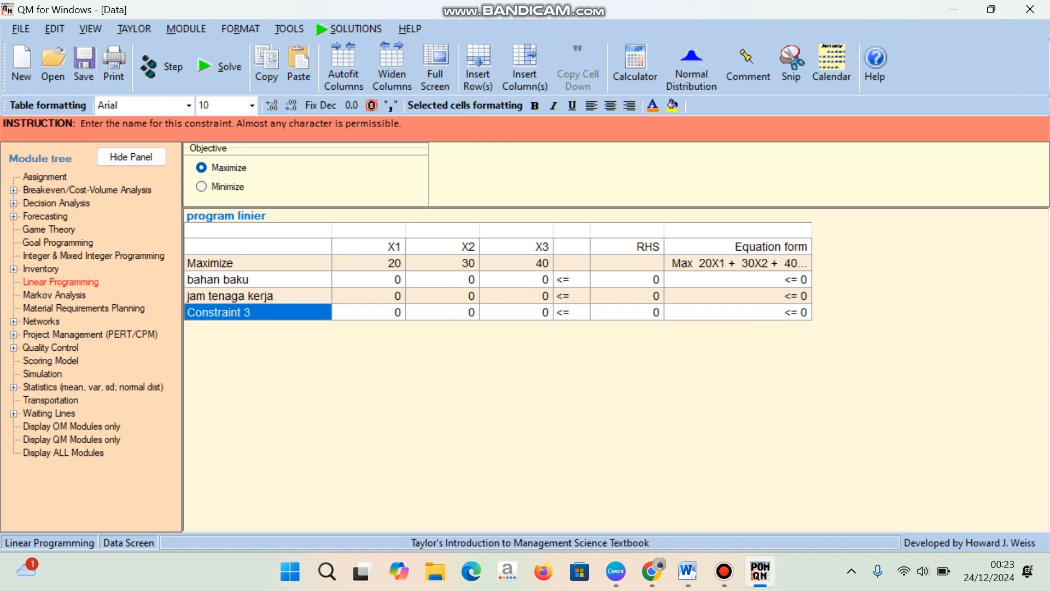
click(257, 313)
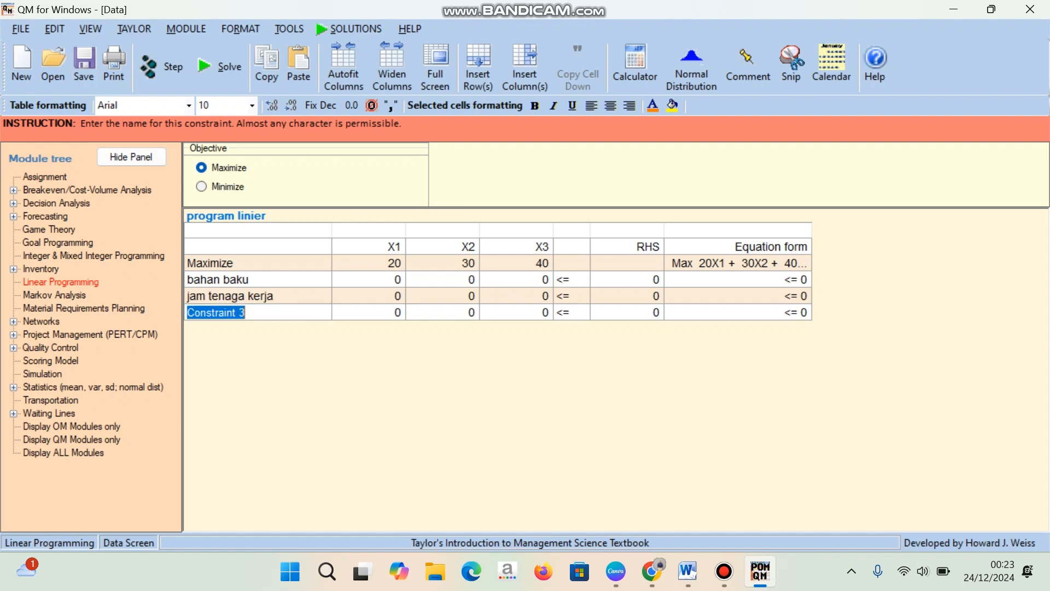
text(jam )
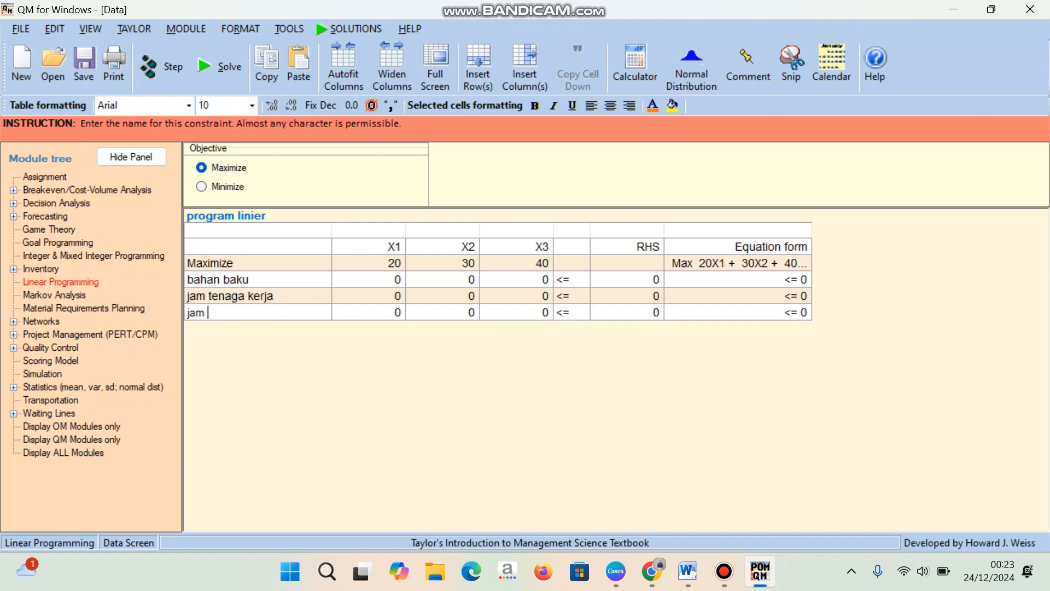
text(mesin)
Step: Fill in the bahan baku constraint with X1 = 2, X2 = 3, X3 = 5 and an RHS of 100
click(369, 280)
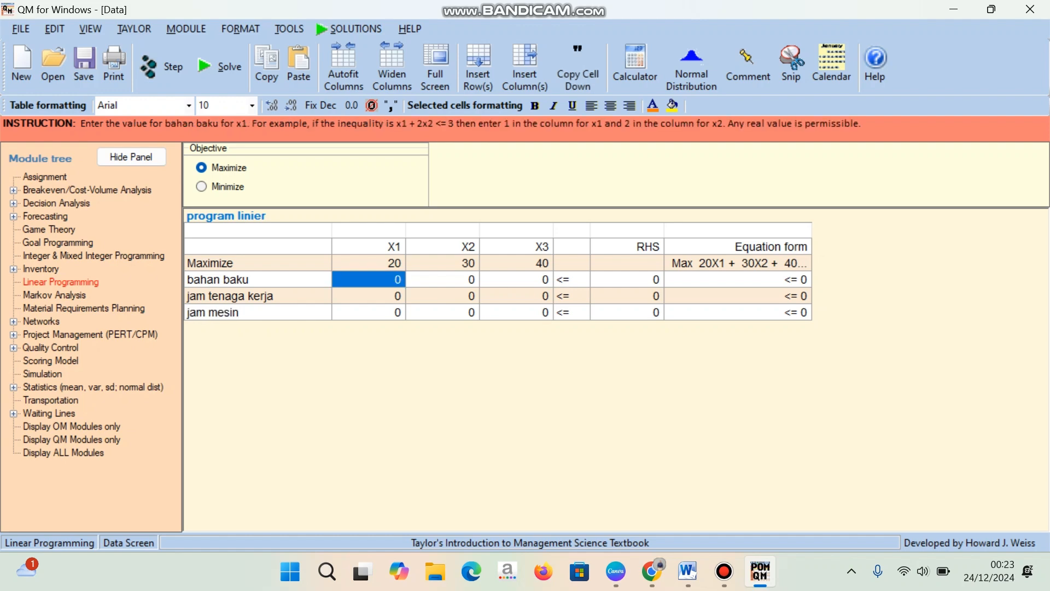
text(2)
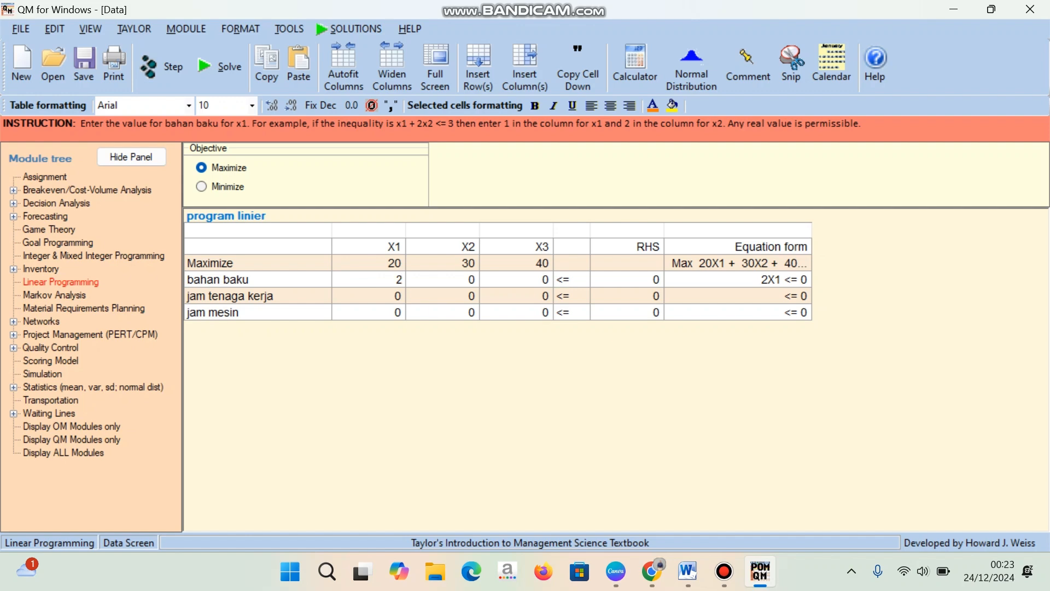
key(Right)
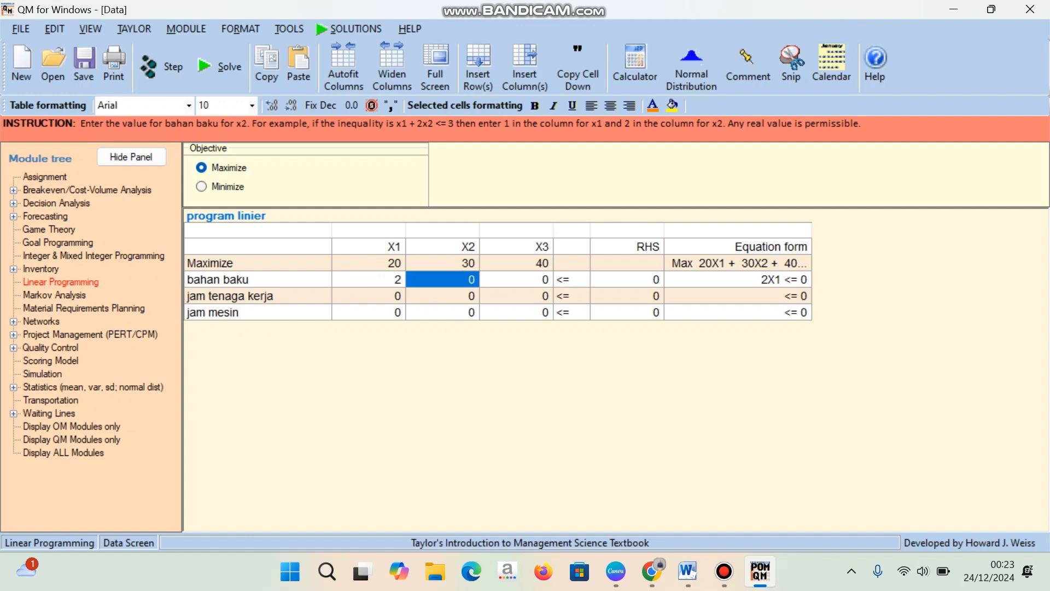
text(3)
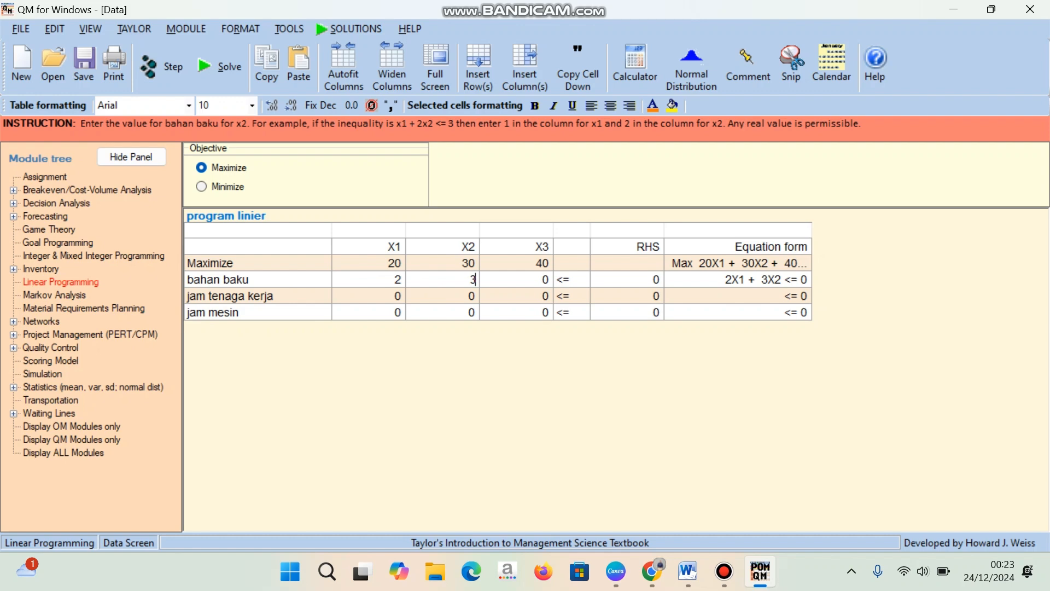
key(Right)
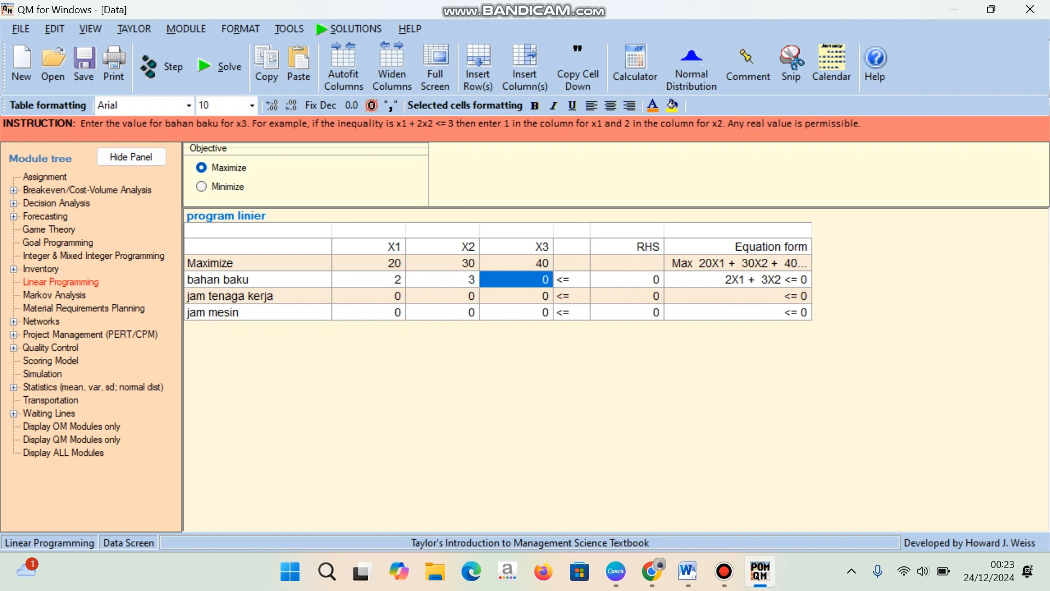
text(5)
key(Right)
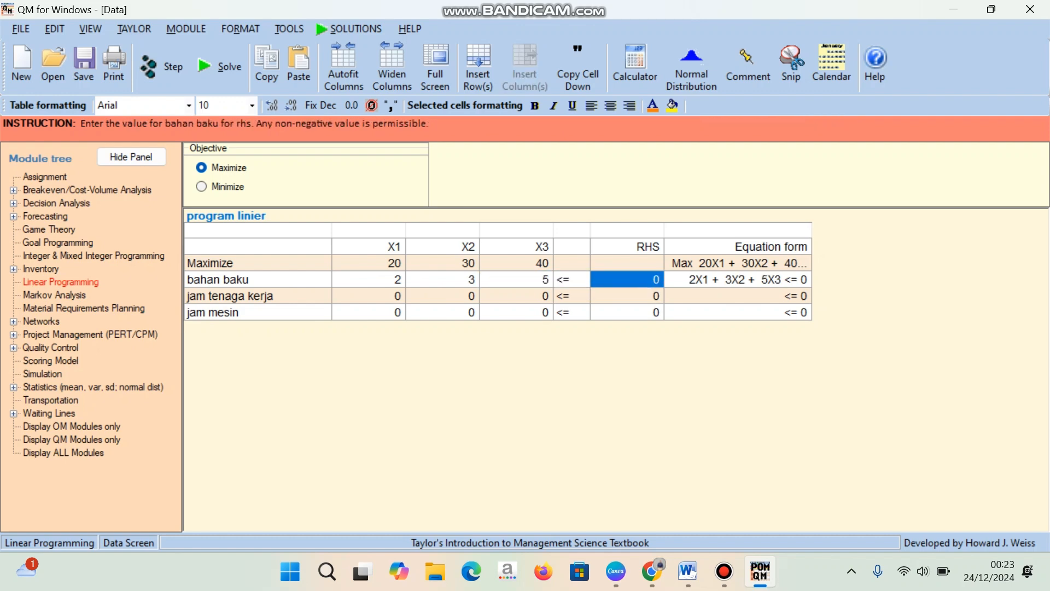
text(100)
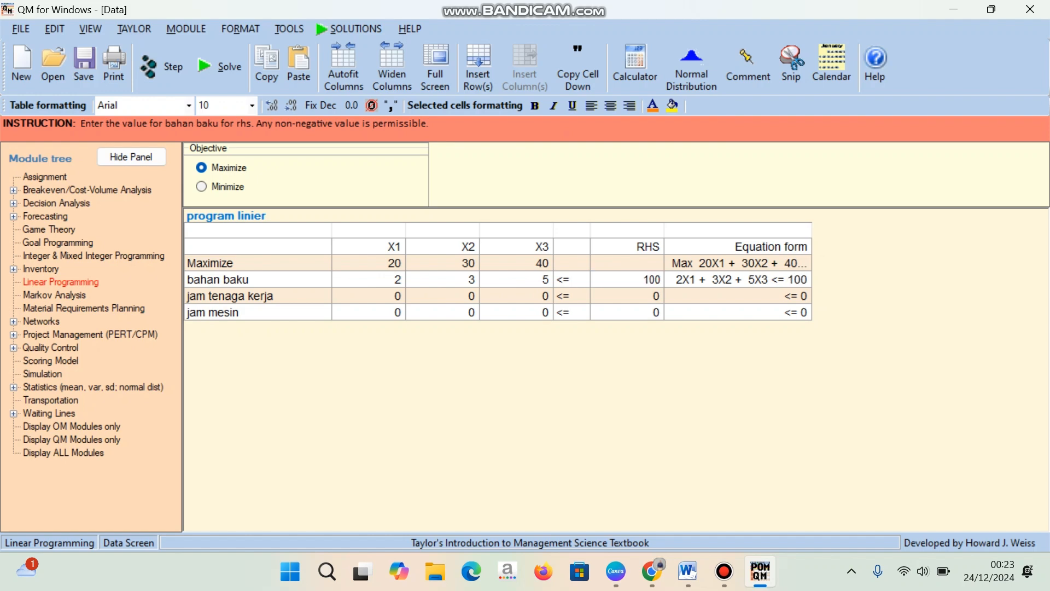
key(Return)
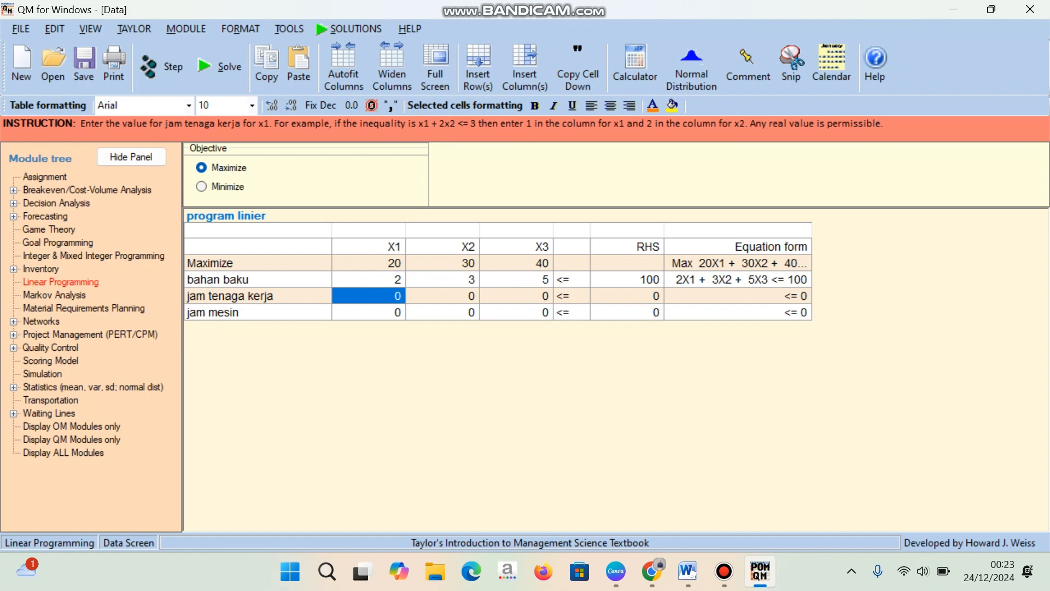
Step: Fill in the jam tenaga kerja constraint with X1 = 1, X2 = 2, X3 = 3 and an RHS of 80
text(1)
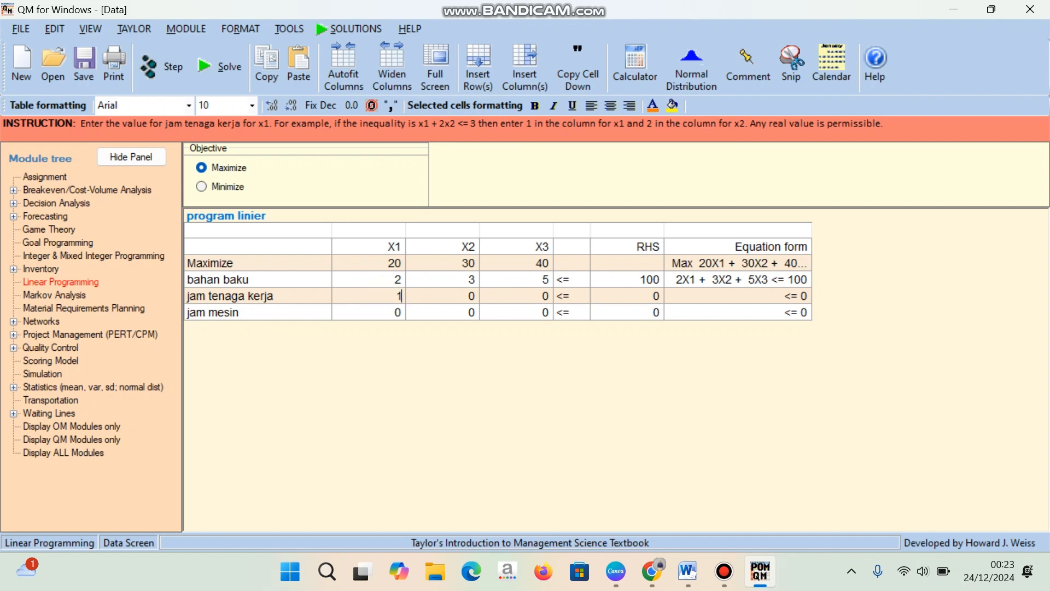
key(Return)
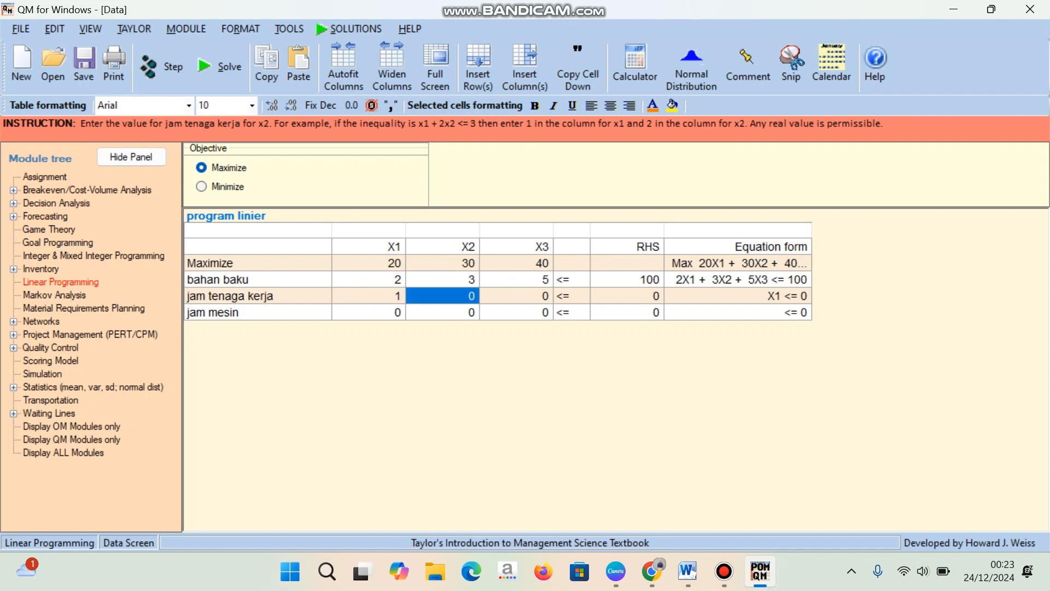
text(2)
key(Return)
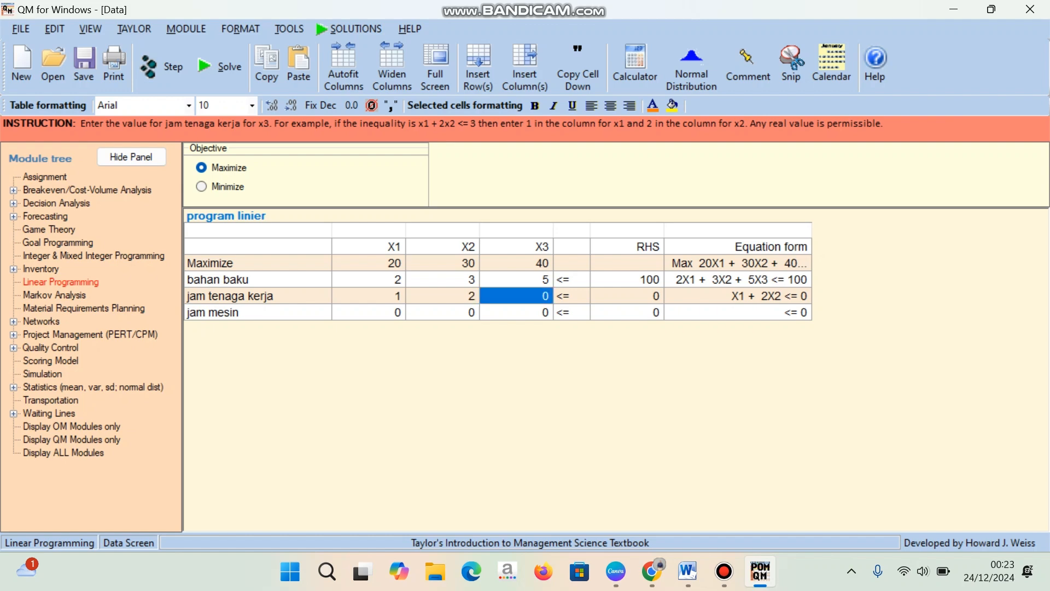
text(3)
key(Return)
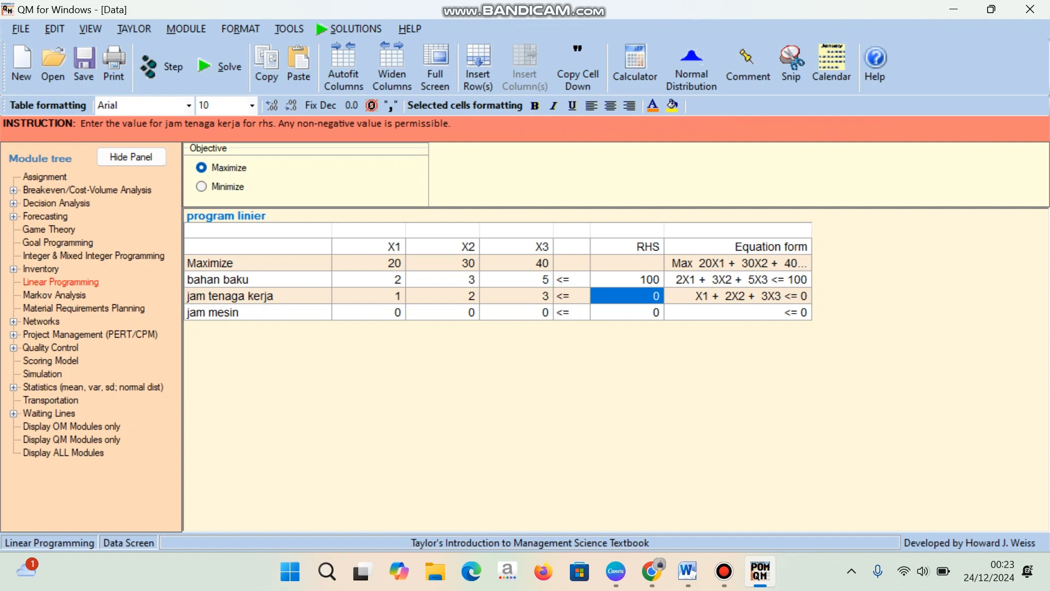
text(80)
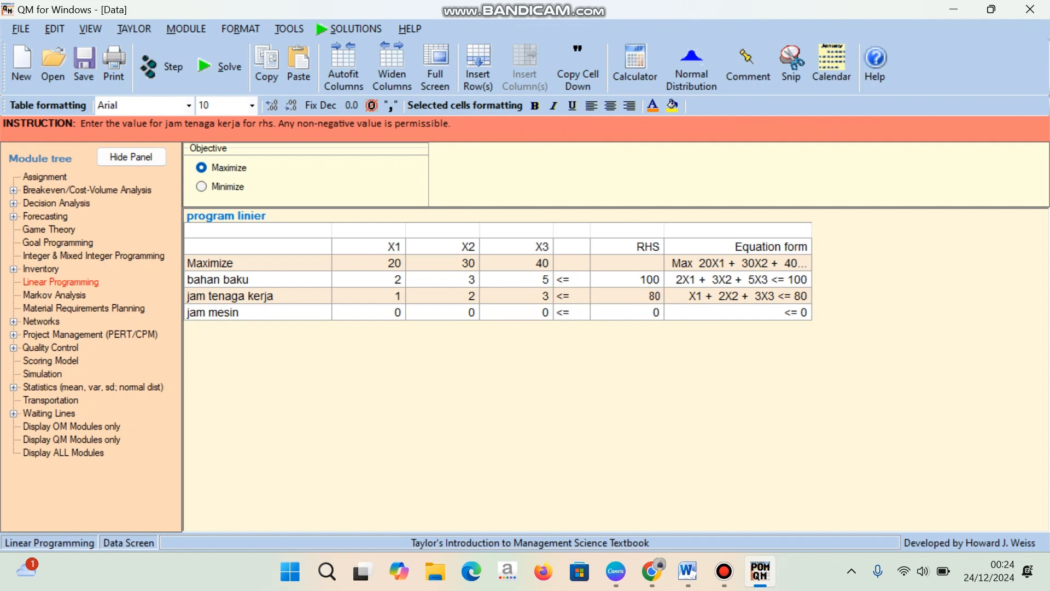
key(Return)
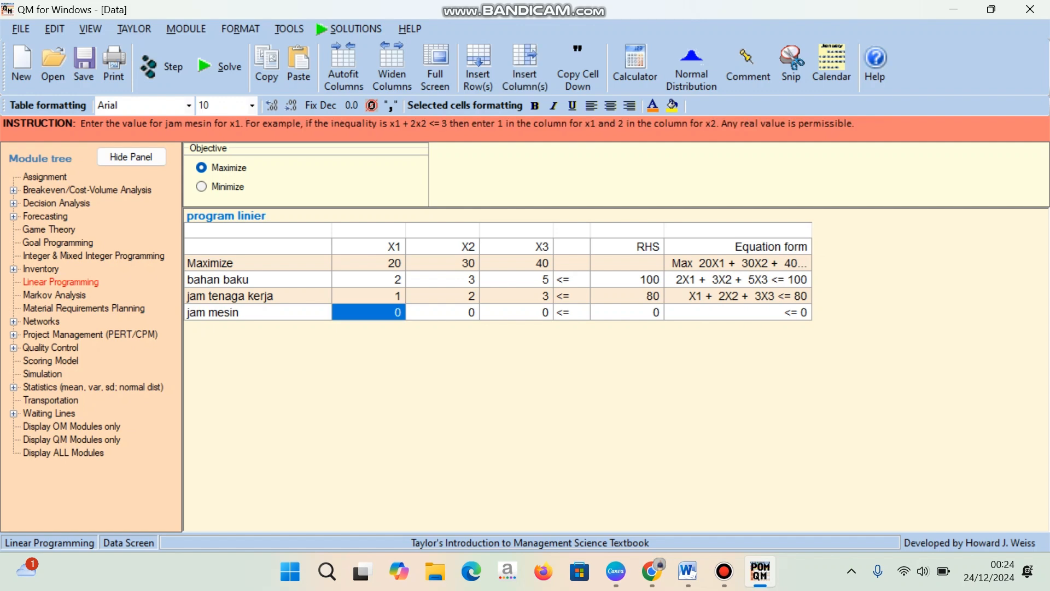
Step: Fill in the jam mesin constraint with X1 = 1, X2 = 1, X3 = 2 and an RHS of 60
text(1)
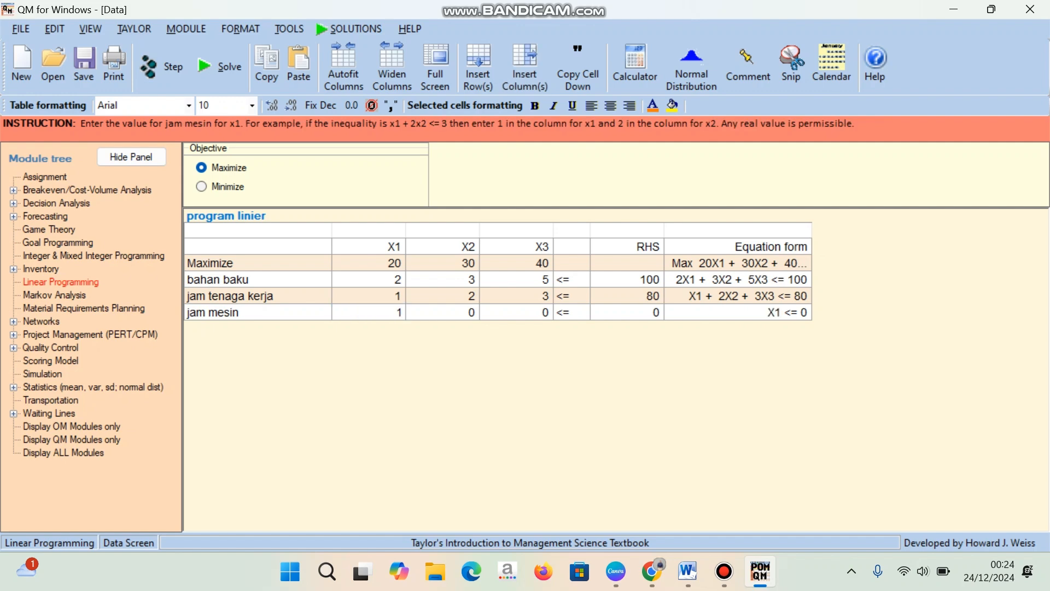
key(Return)
text(1)
key(Return)
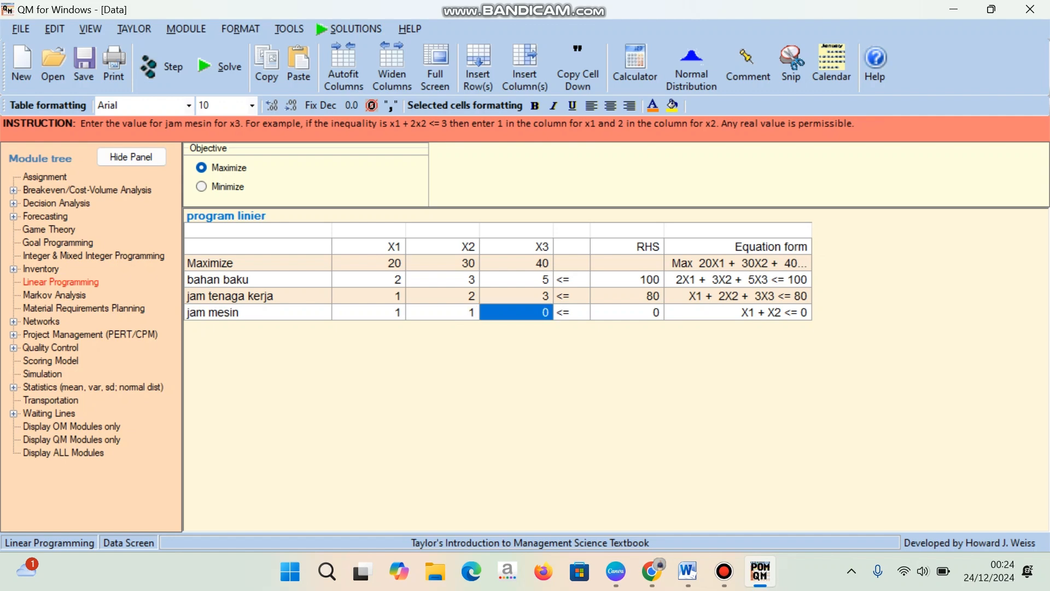
text(2)
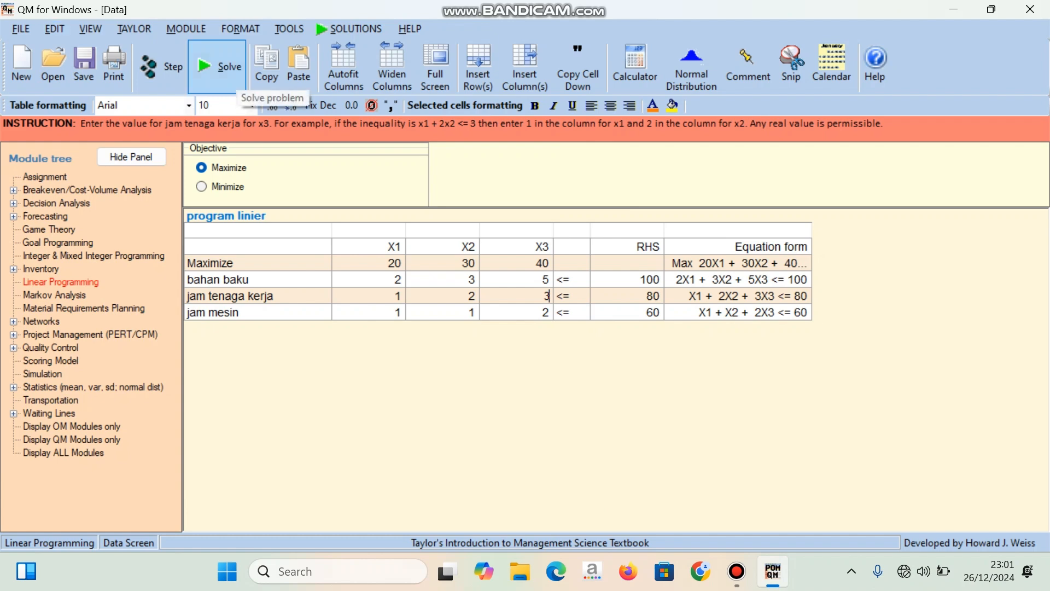
Step: Solve the linear programming problem to produce its results
click(219, 67)
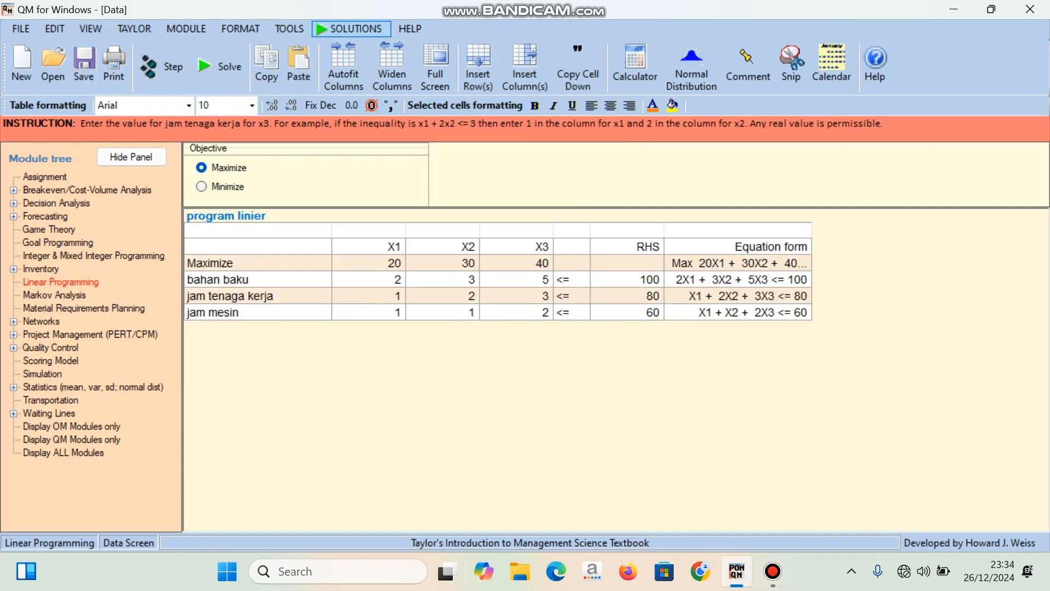
click(352, 29)
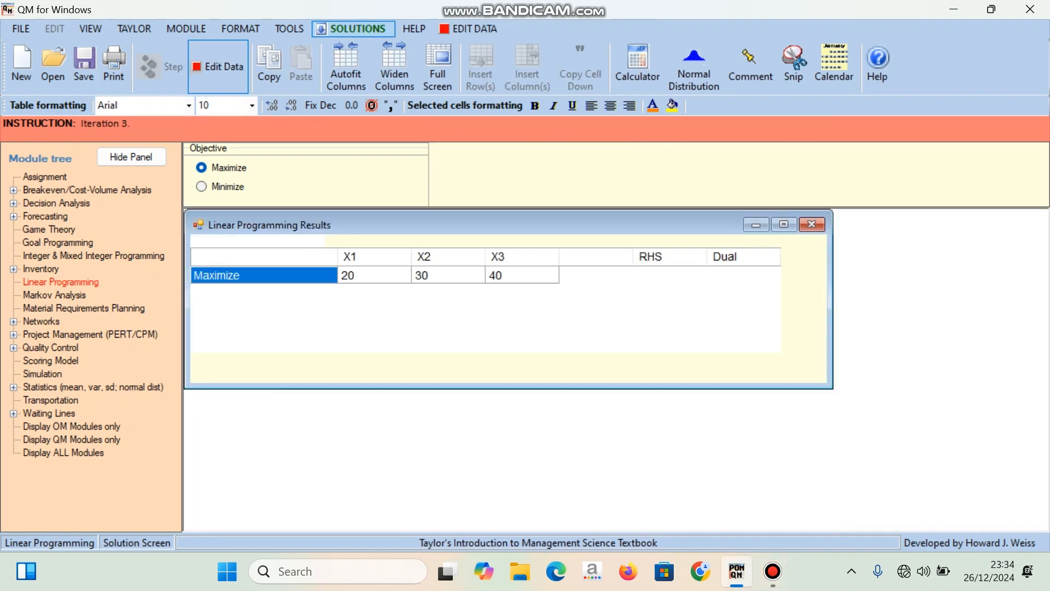
Step: View the Ranging results and the Solution list of the solved problem
click(365, 128)
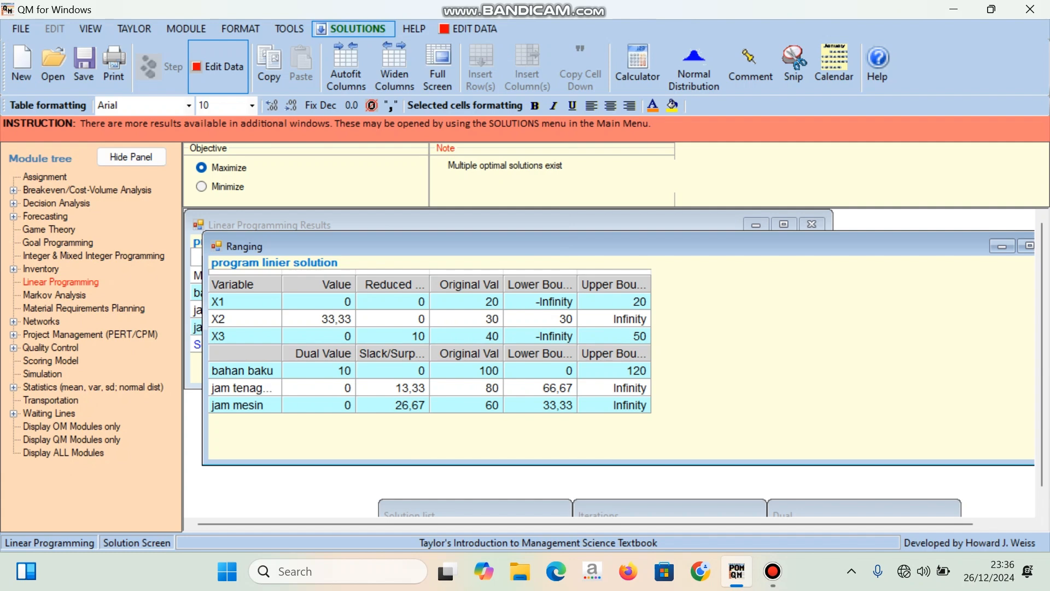
click(354, 29)
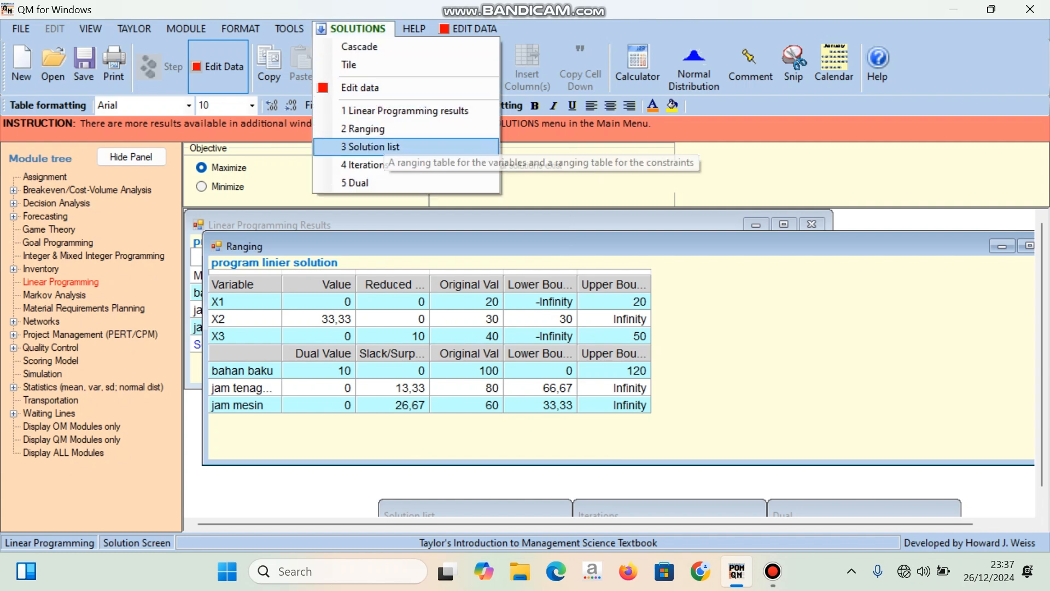
click(374, 147)
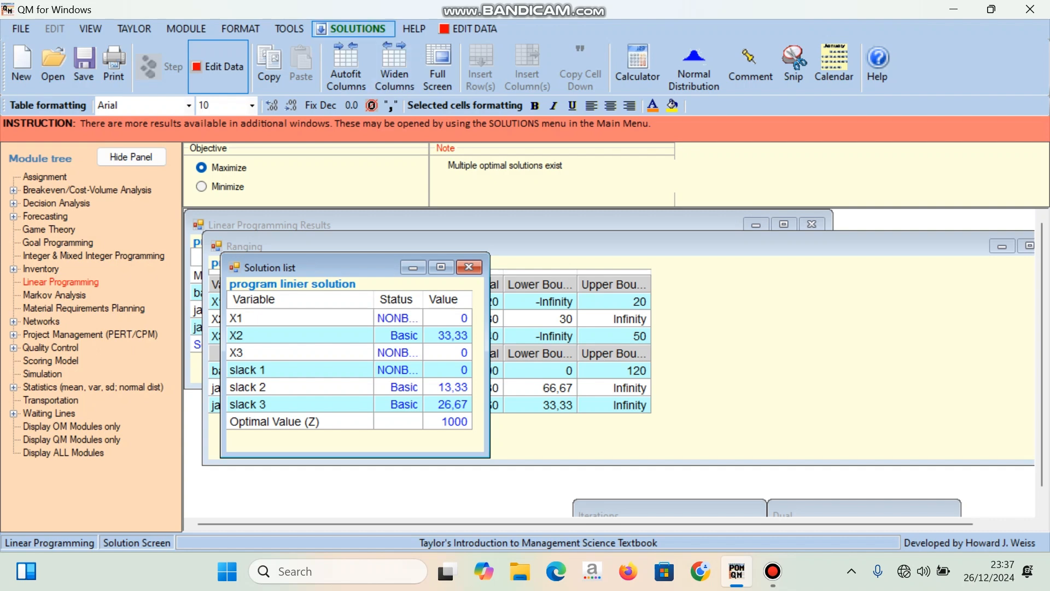
Step: Open the Iterations results of the solved problem and maximize their window to examine the simplex tableaus
click(352, 29)
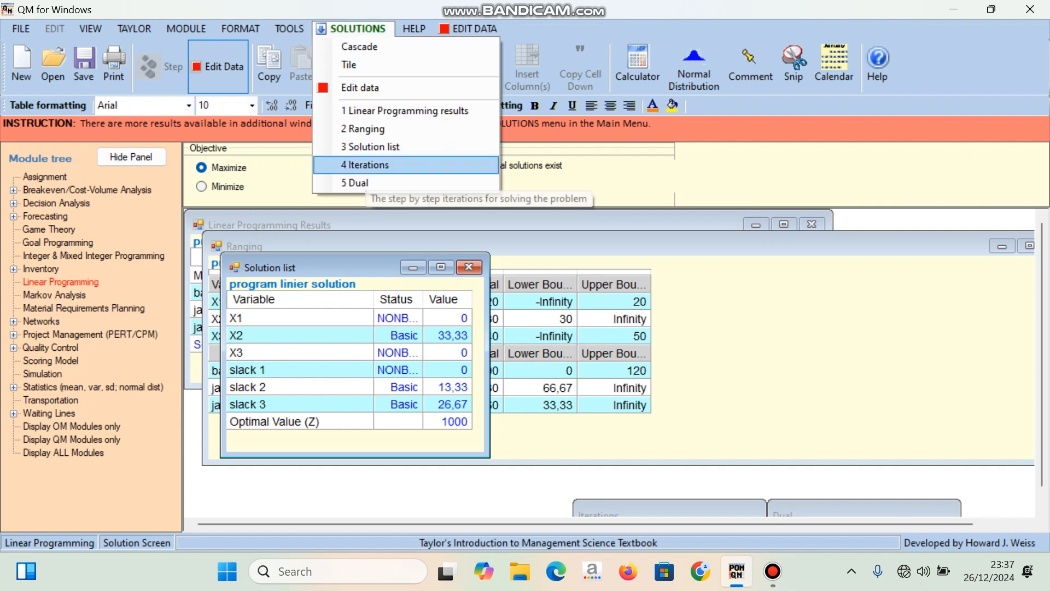
click(406, 165)
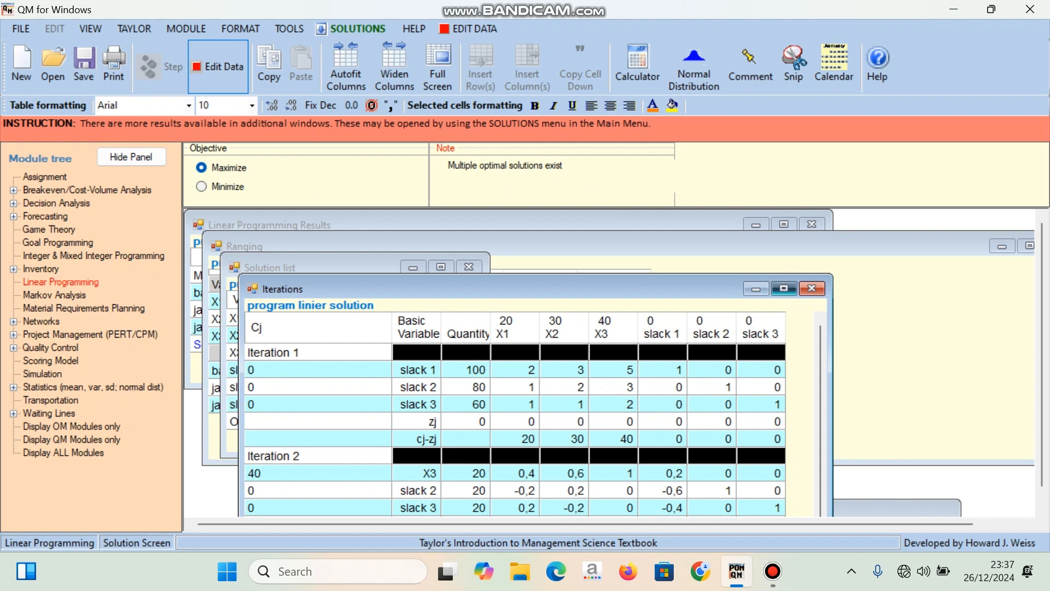
click(784, 289)
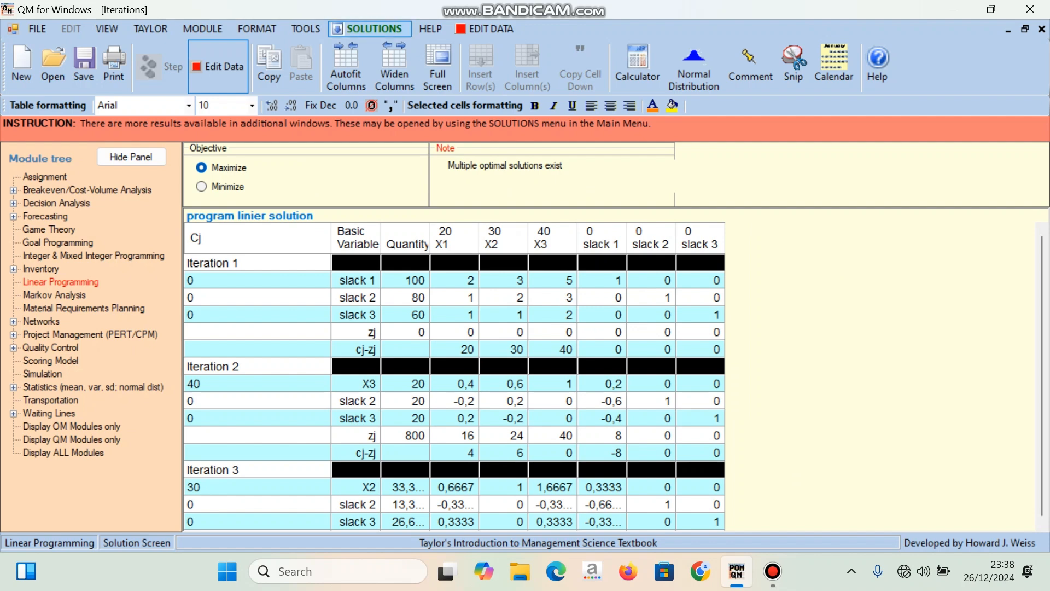
Step: Open the Dual results and maximize their window to examine the original problem alongside its dual formulation
click(375, 29)
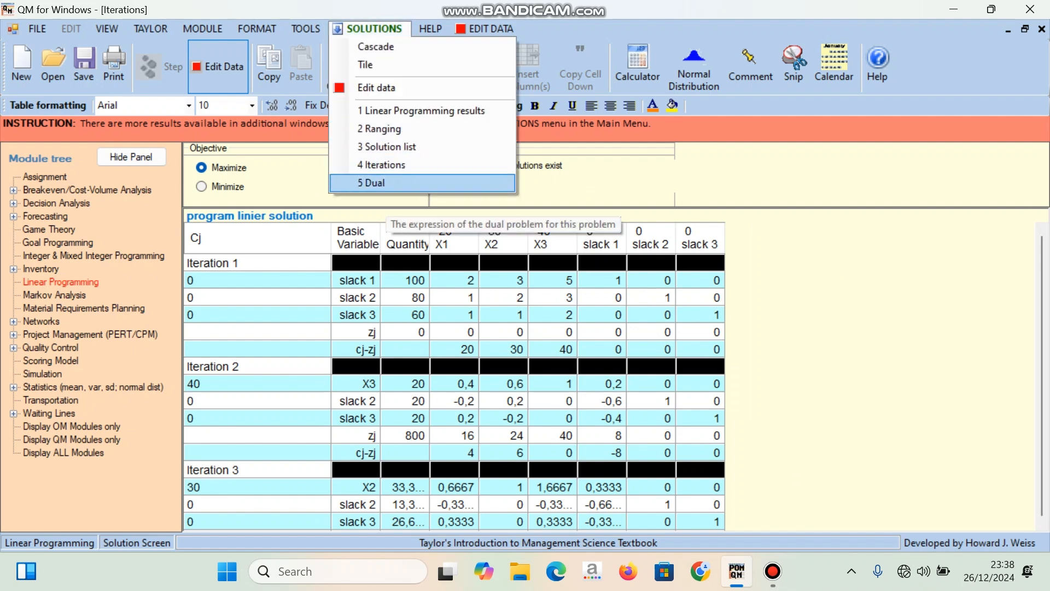
click(383, 182)
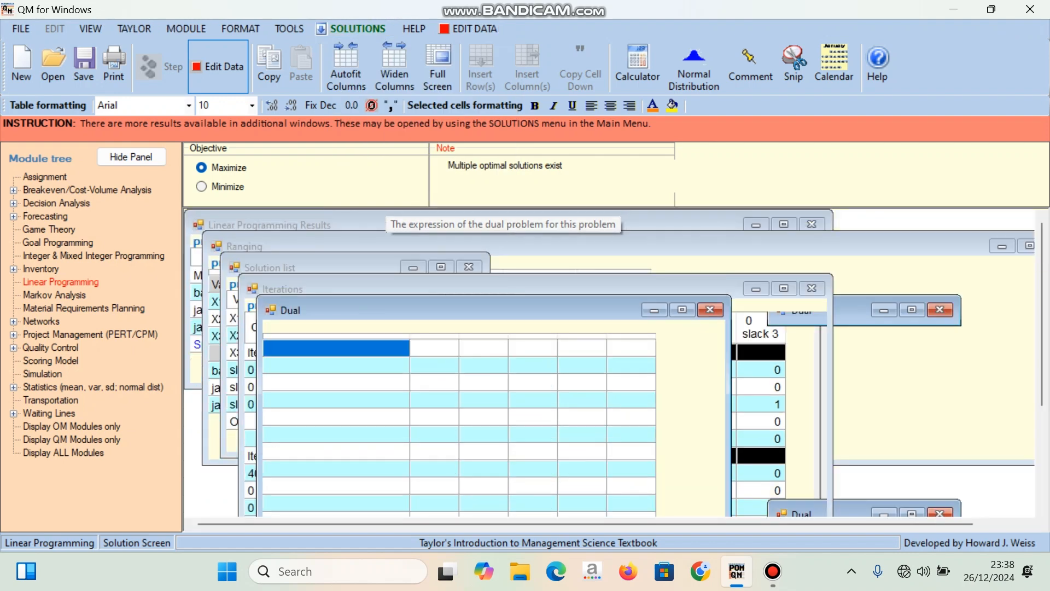
click(639, 309)
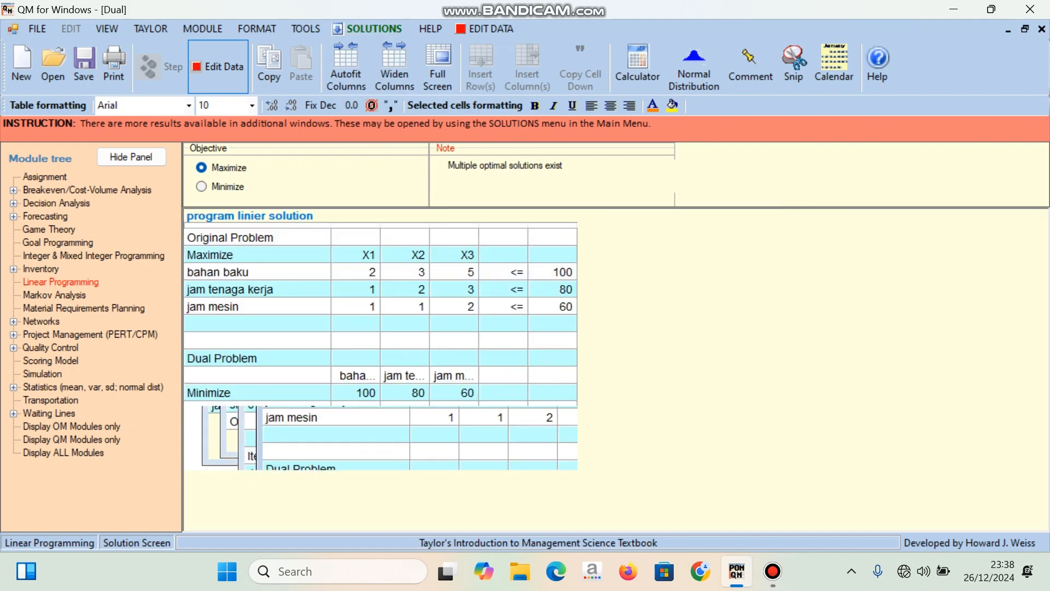